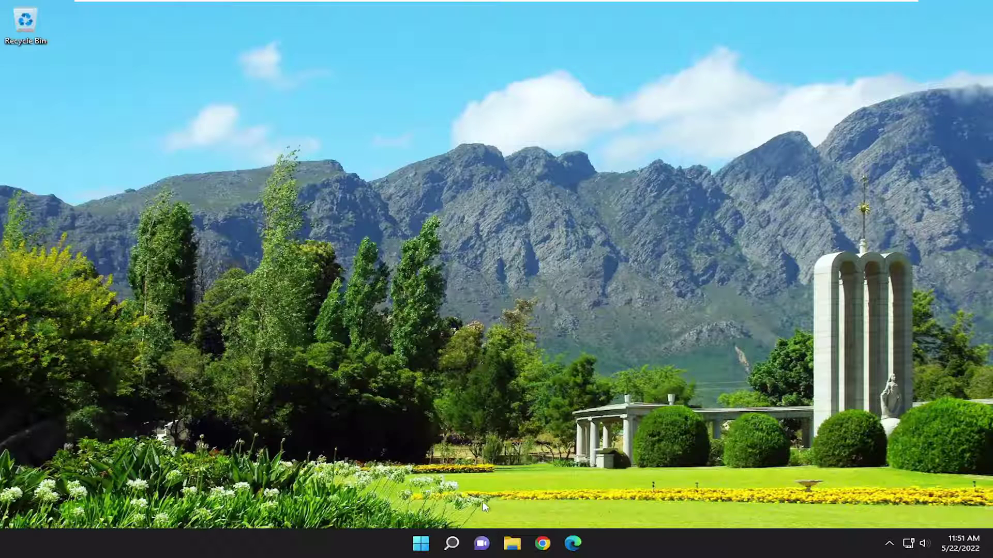
Step: Search for 'windows features' and open Turn Windows features on or off
{"action": "left_click", "coordinate": [460, 544]}
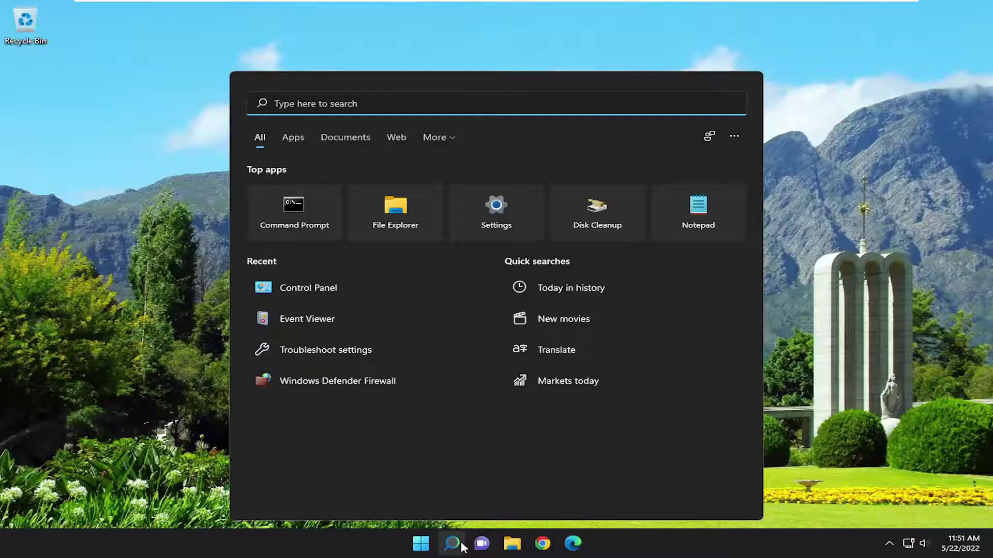
{"action": "type", "text": "windows feat"}
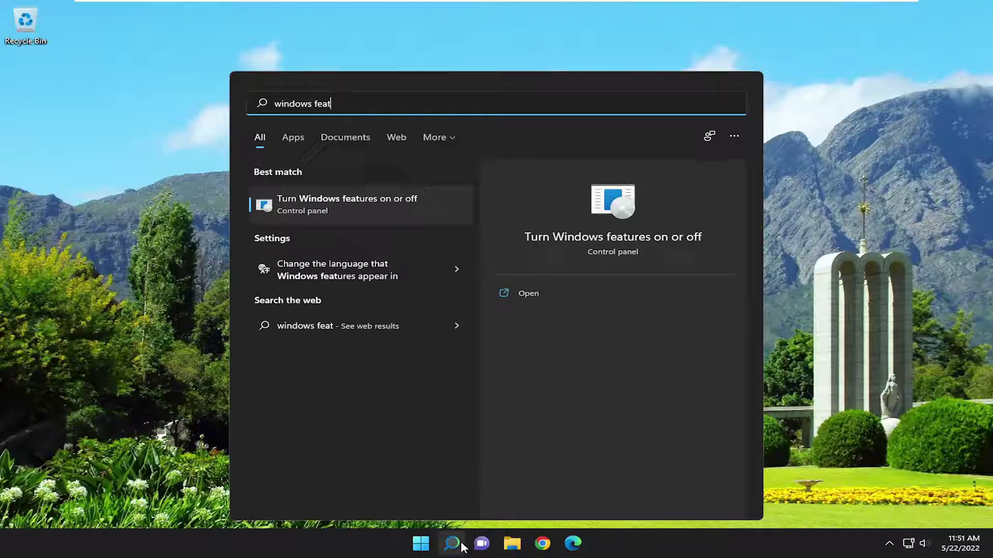
{"action": "type", "text": "yres"}
{"action": "key", "text": "ctrl+a"}
{"action": "type", "text": "windo"}
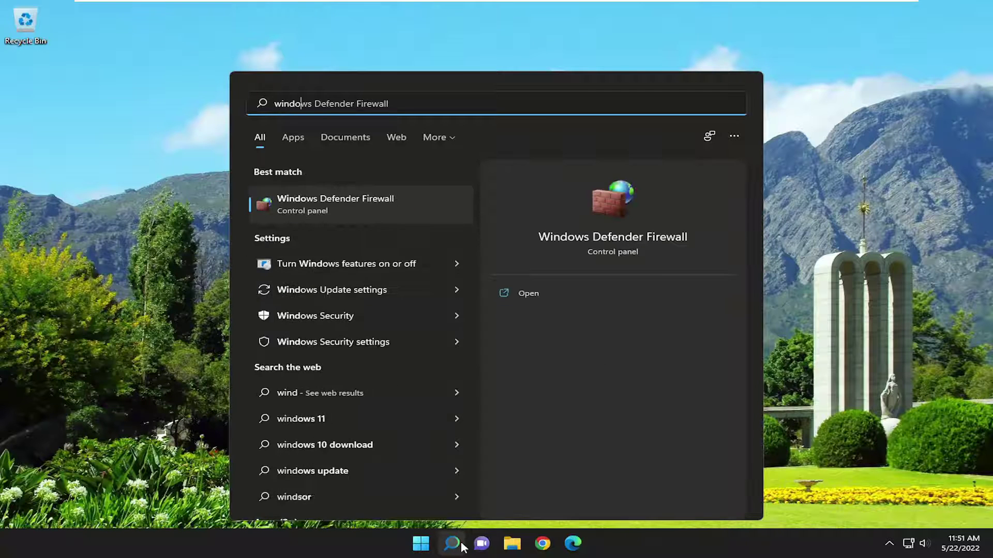
{"action": "type", "text": "ws features"}
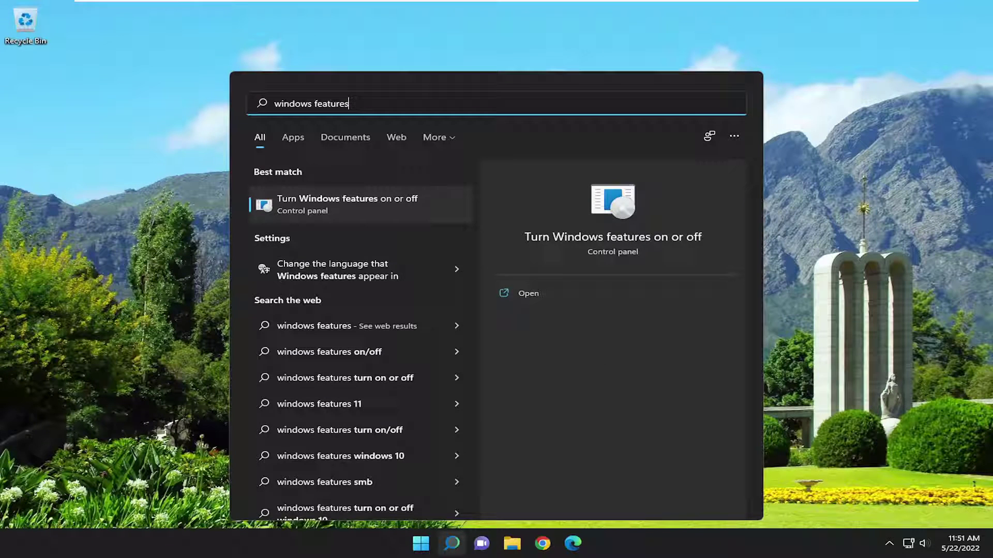
{"action": "left_click", "coordinate": [379, 205]}
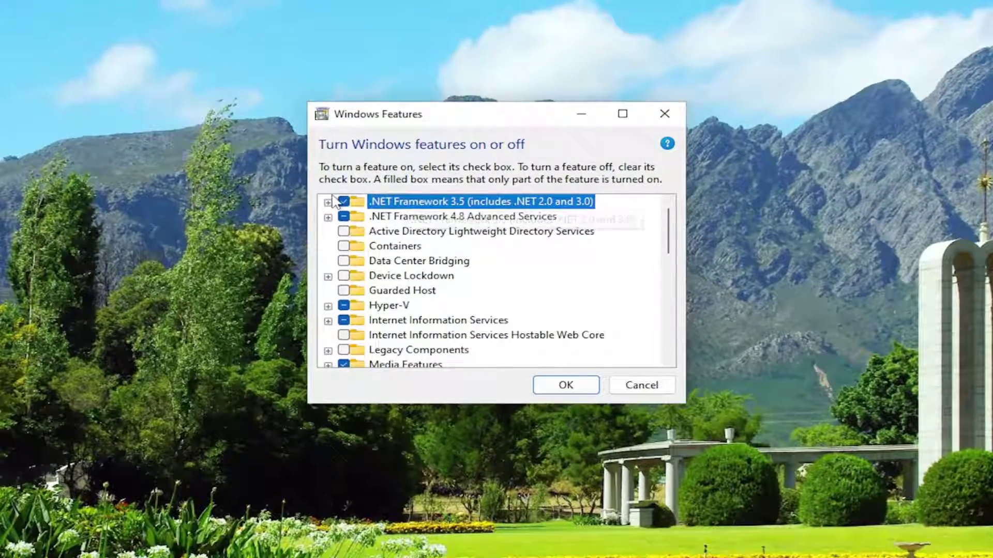
Step: Uncheck .NET Framework 3.5 and .NET Framework 4.8 Advanced Services, then apply with OK
{"action": "left_click", "coordinate": [346, 203]}
{"action": "left_click", "coordinate": [541, 309]}
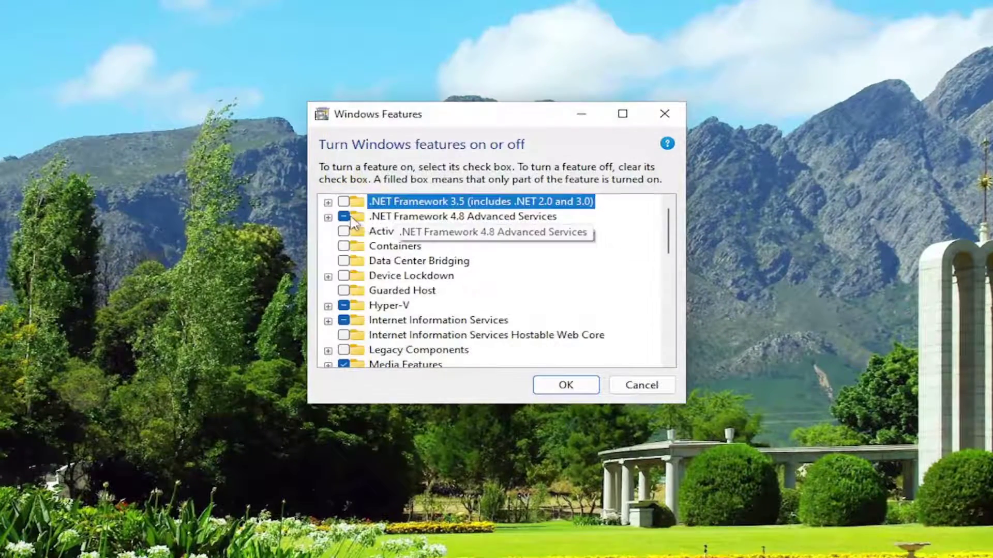
{"action": "left_click", "coordinate": [343, 217]}
{"action": "left_click", "coordinate": [344, 216]}
{"action": "left_click", "coordinate": [573, 391]}
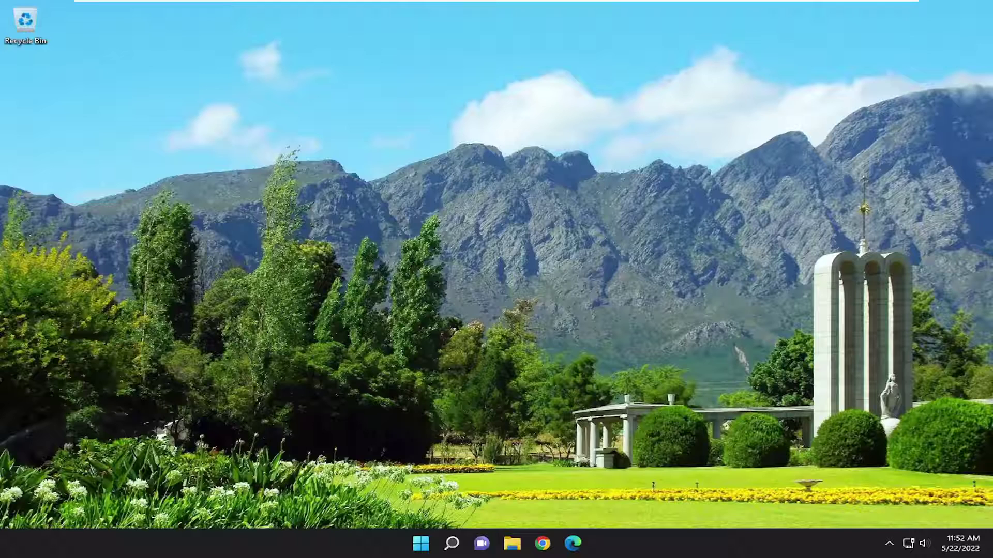
Step: Re-check .NET Framework 3.5 and 4.8 Advanced Services in Windows Features and confirm
{"action": "left_click", "coordinate": [454, 550]}
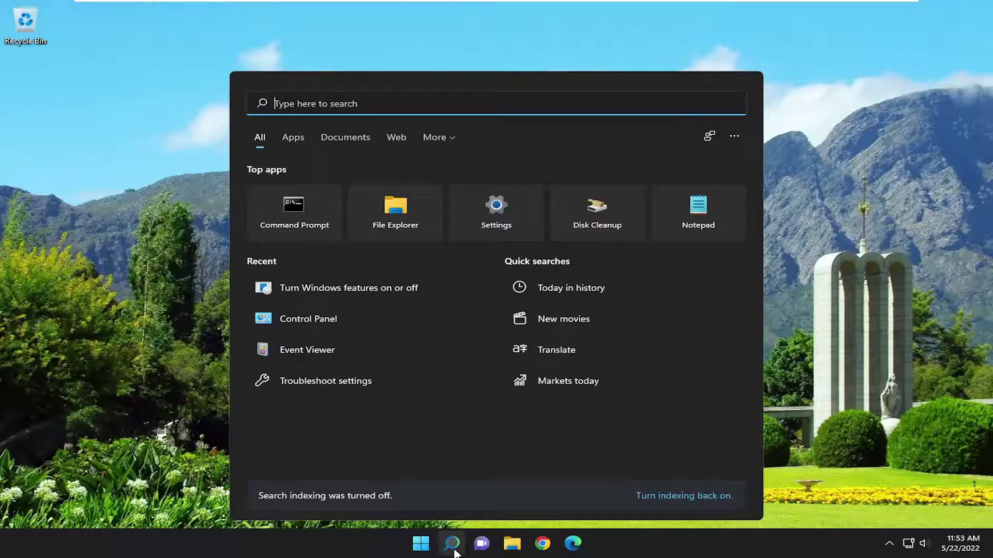
{"action": "type", "text": "windows fea"}
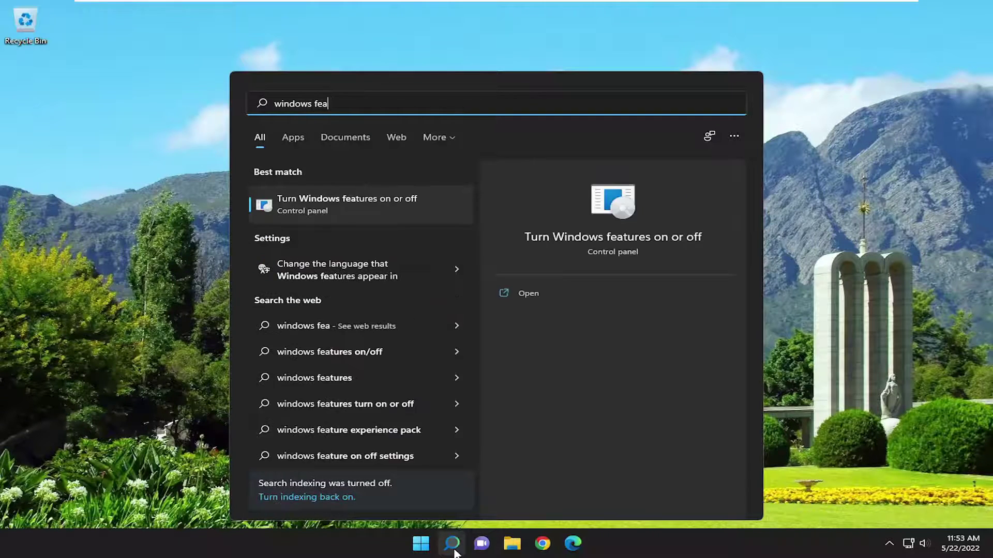
{"action": "type", "text": "tures"}
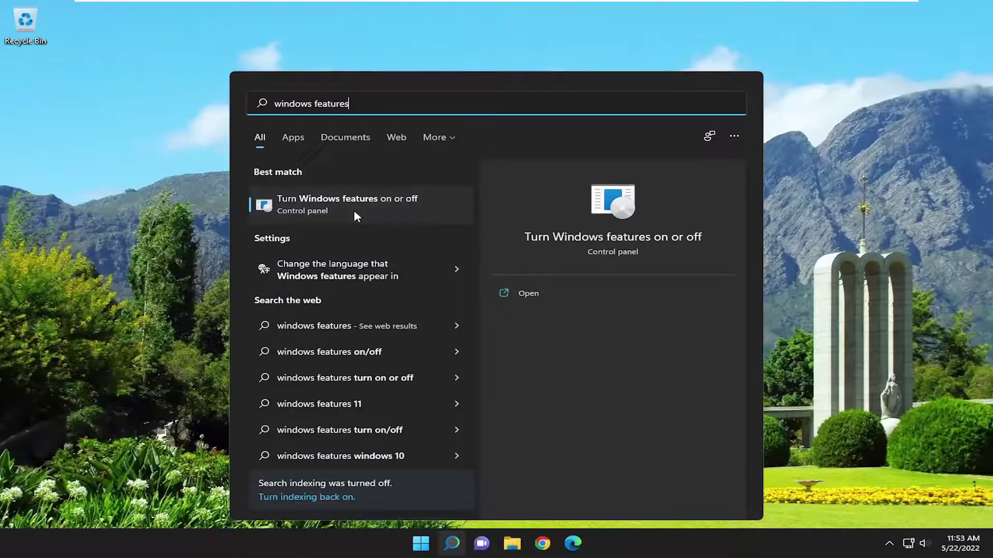
{"action": "left_click", "coordinate": [355, 213]}
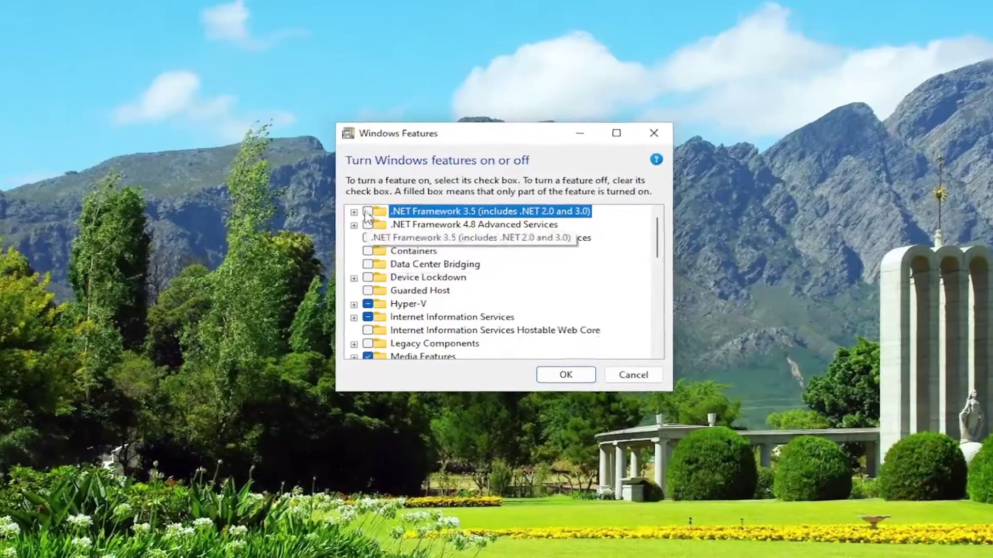
{"action": "left_click", "coordinate": [367, 212]}
{"action": "left_click", "coordinate": [367, 225]}
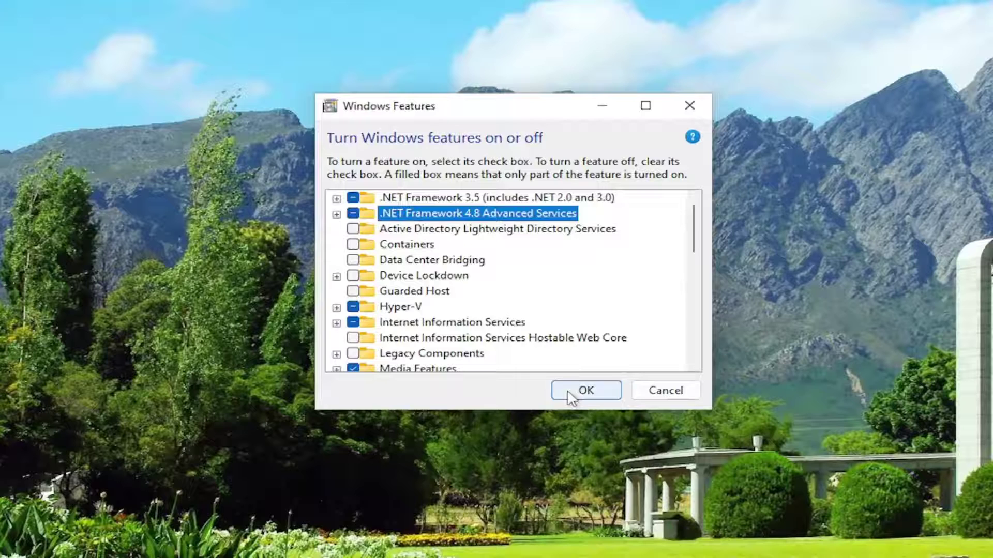
{"action": "left_click", "coordinate": [570, 393]}
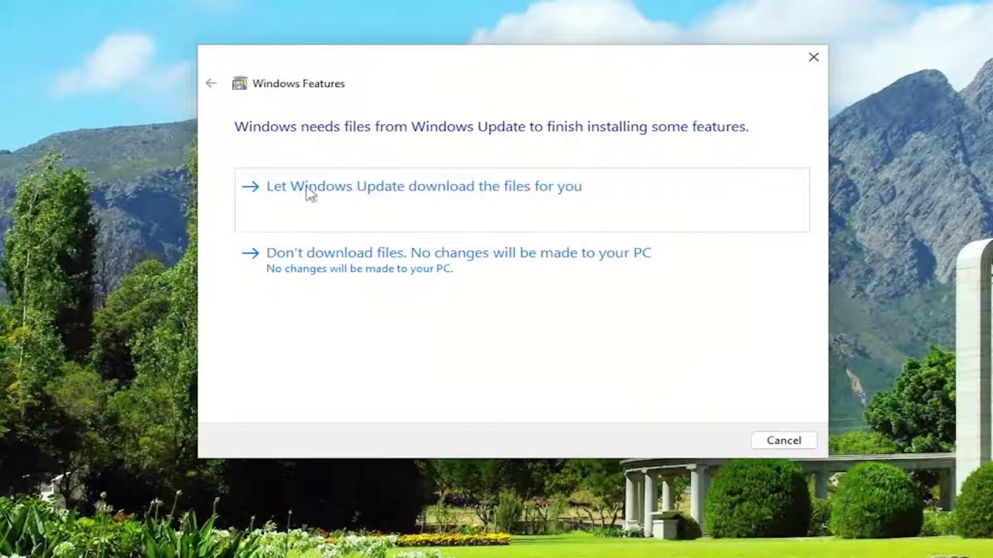
Step: Let Windows Update download the files needed for .NET Framework 3.5
{"action": "left_click", "coordinate": [535, 192]}
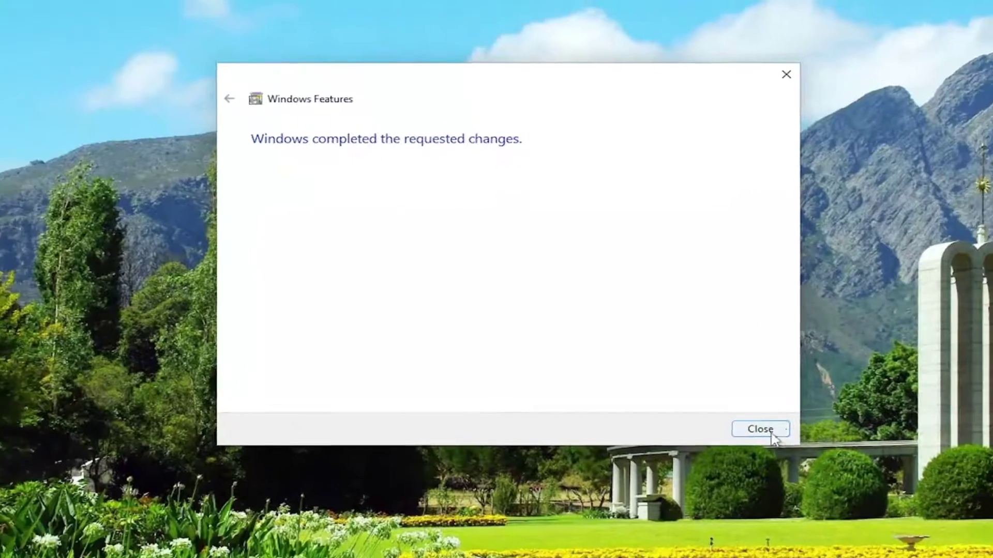
Step: Close Windows Features and launch Command Prompt via 'cmd' as administrator, approving the UAC prompt
{"action": "left_click", "coordinate": [773, 438]}
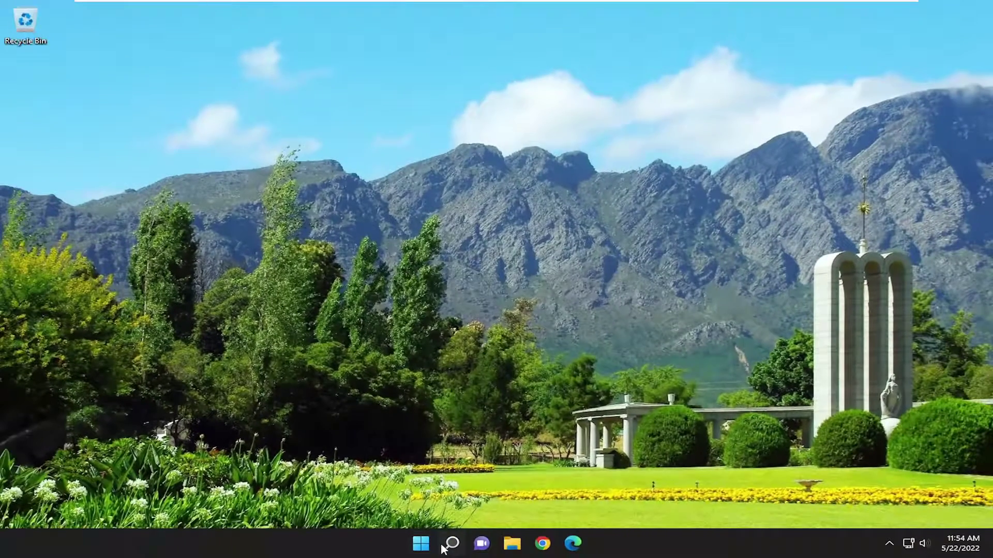
{"action": "left_click", "coordinate": [442, 547]}
{"action": "type", "text": "cmd"}
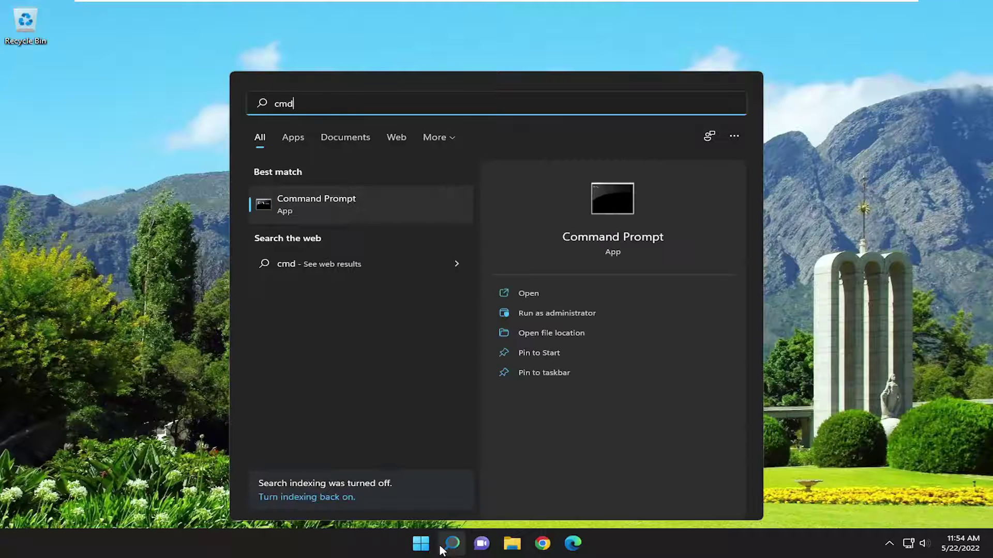
{"action": "right_click", "coordinate": [331, 206]}
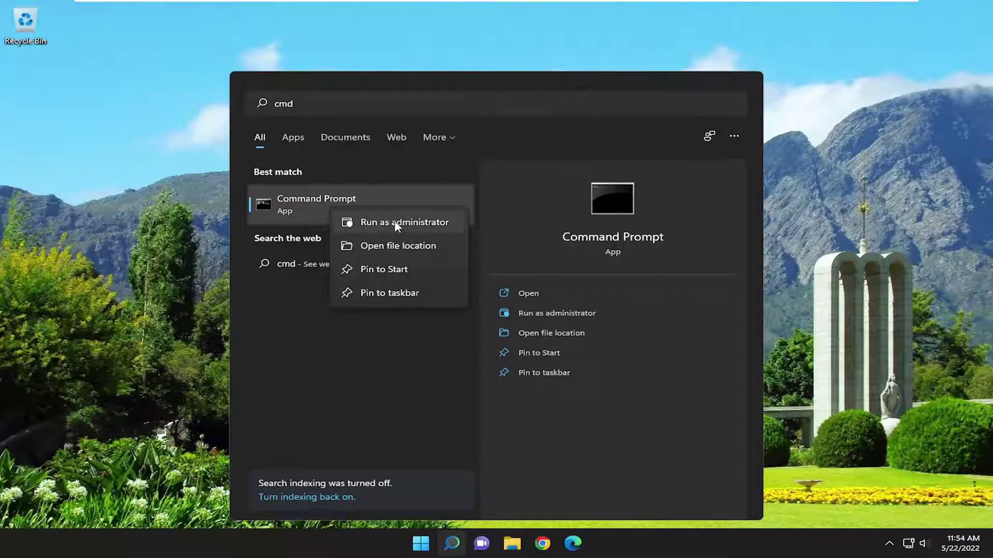
{"action": "left_click", "coordinate": [399, 224]}
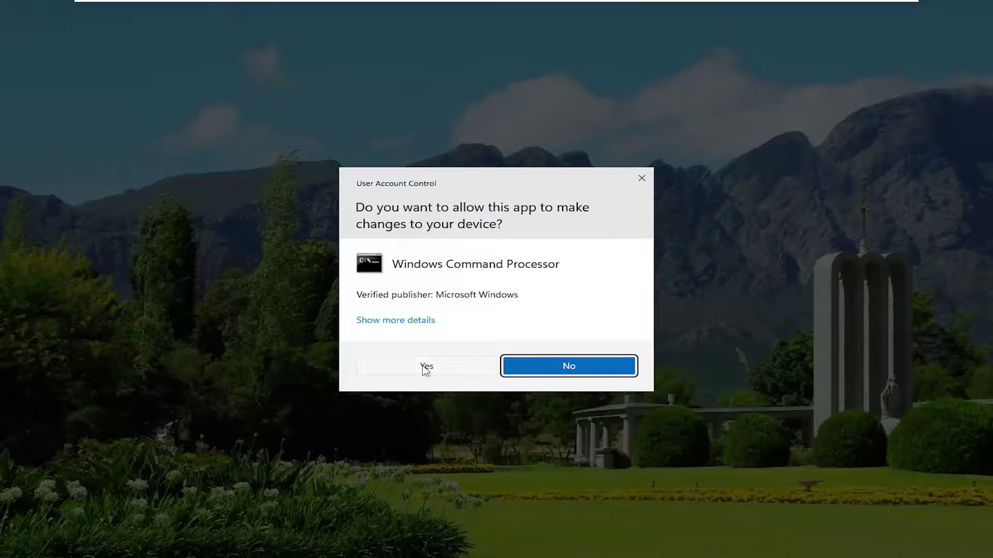
{"action": "left_click", "coordinate": [425, 367]}
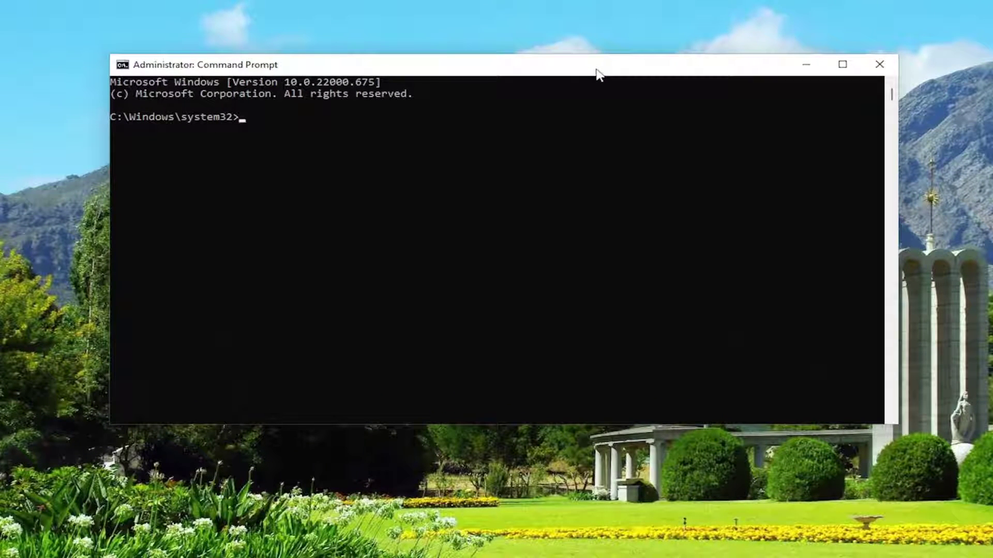
Step: Run 'sfc /scannow' in the administrator Command Prompt
{"action": "type", "text": "sfc /scannow"}
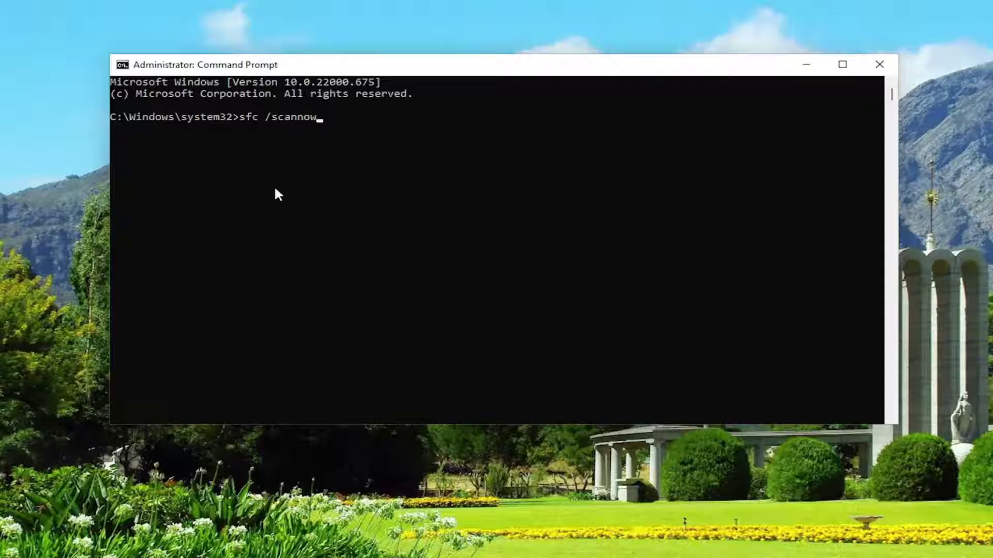
{"action": "key", "text": "Return"}
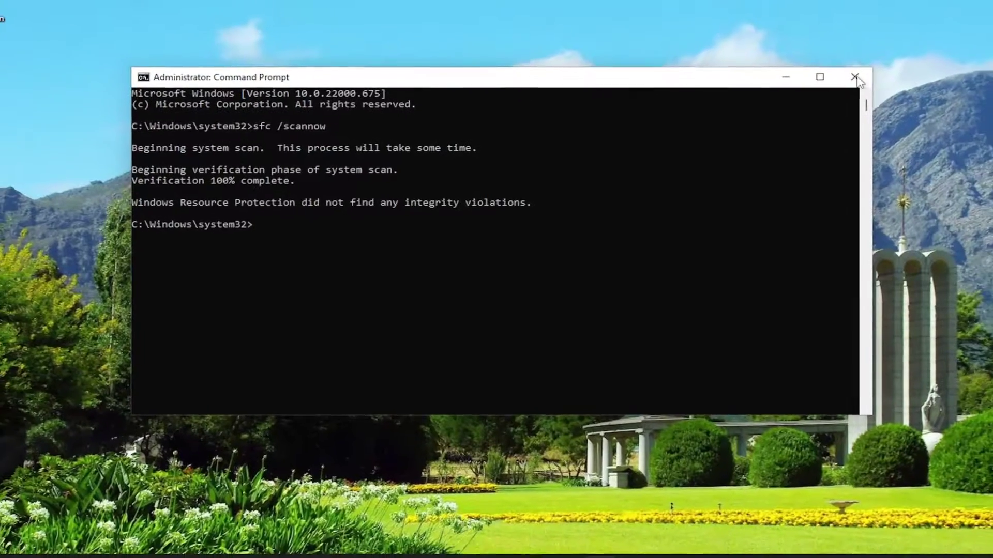
Step: Close Command Prompt and bring up the Start quick-link menu's Shut down or sign out options
{"action": "left_click", "coordinate": [879, 64]}
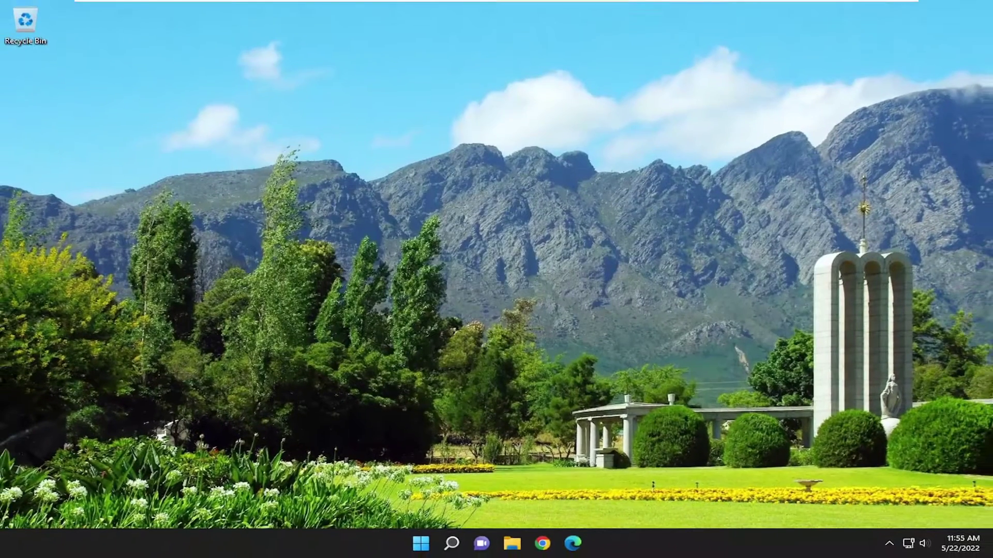
{"action": "right_click", "coordinate": [403, 552]}
{"action": "mouse_move", "coordinate": [451, 496]}
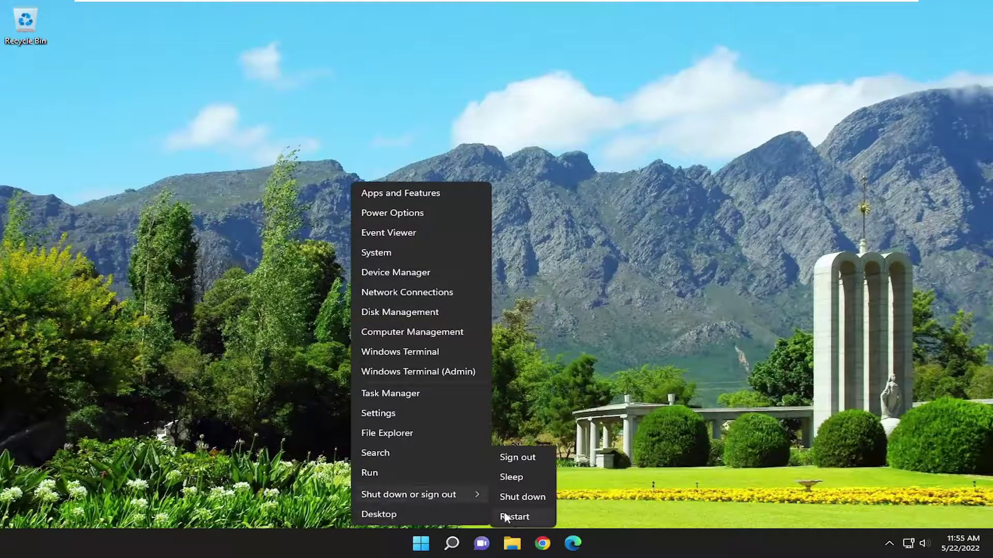